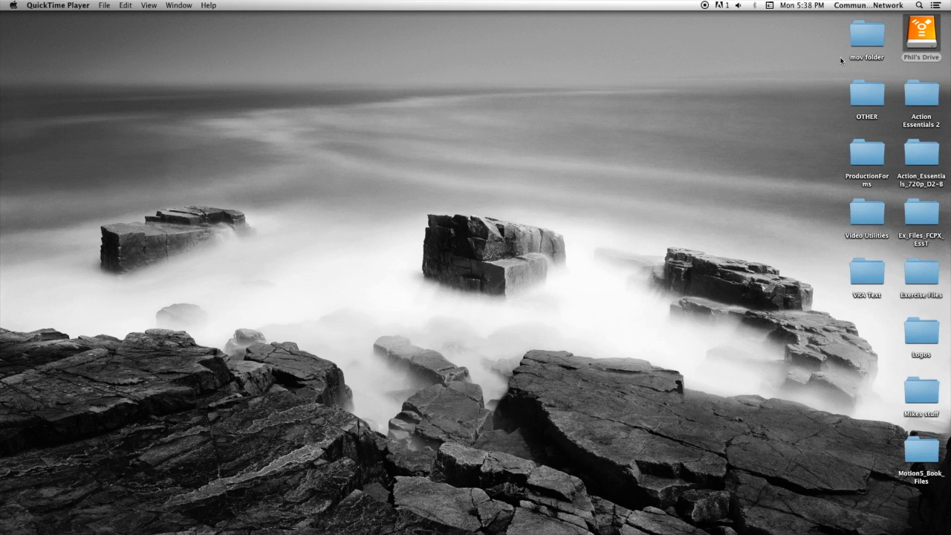
Open the PROJECT BUNDLES folder on the external drive, select the Saving Tutorial folder and choose the New Folder command
double_click(940, 40)
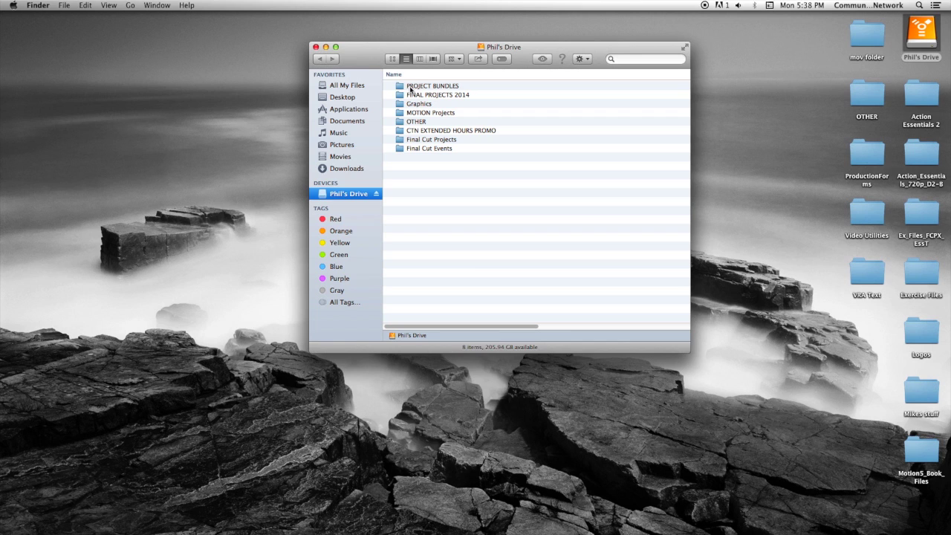
double_click(436, 86)
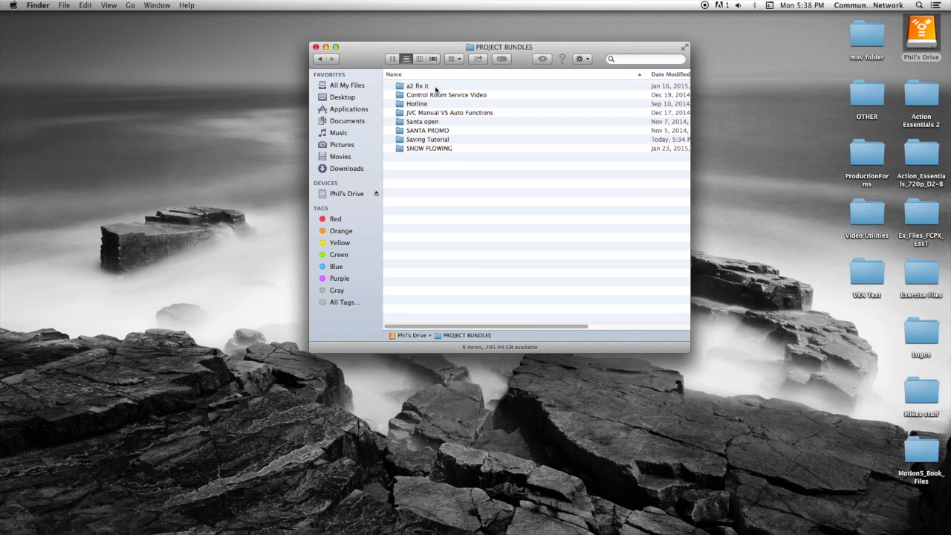
click(439, 141)
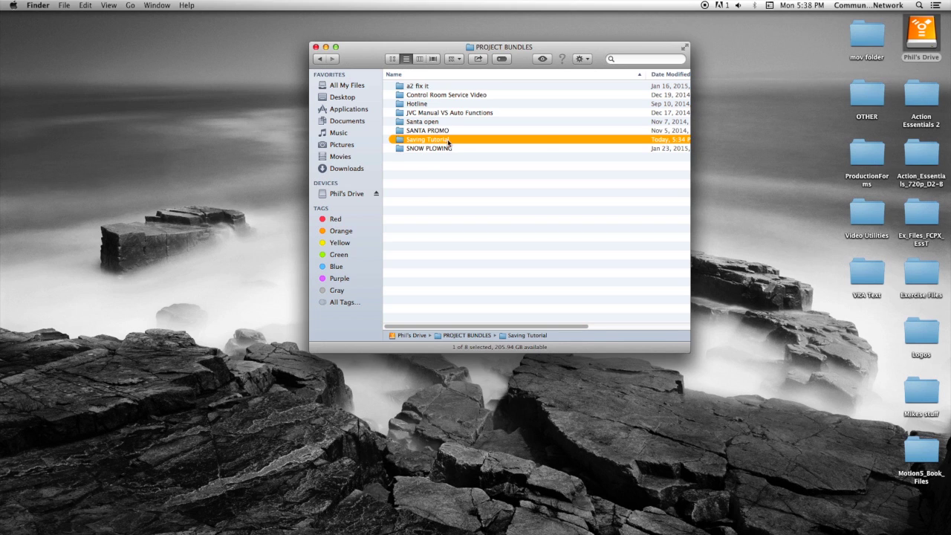
click(589, 60)
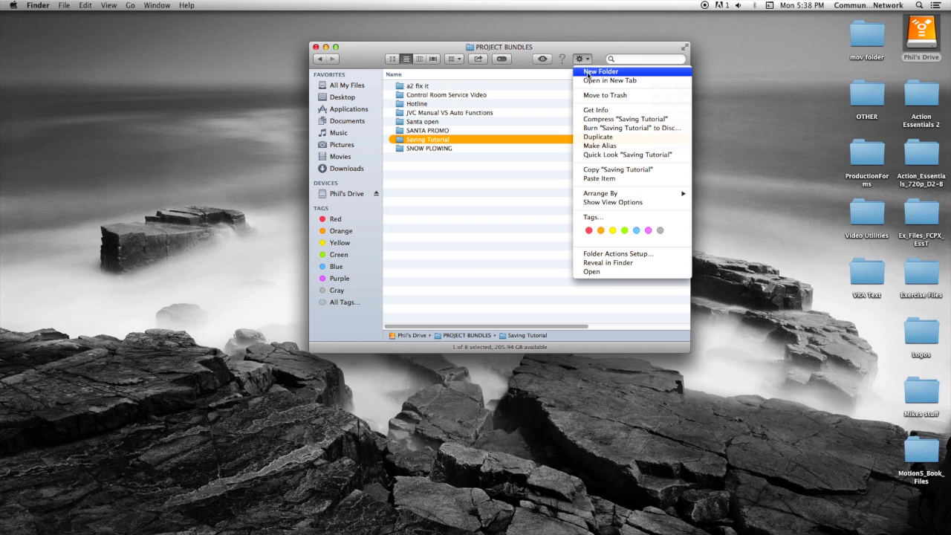
click(587, 72)
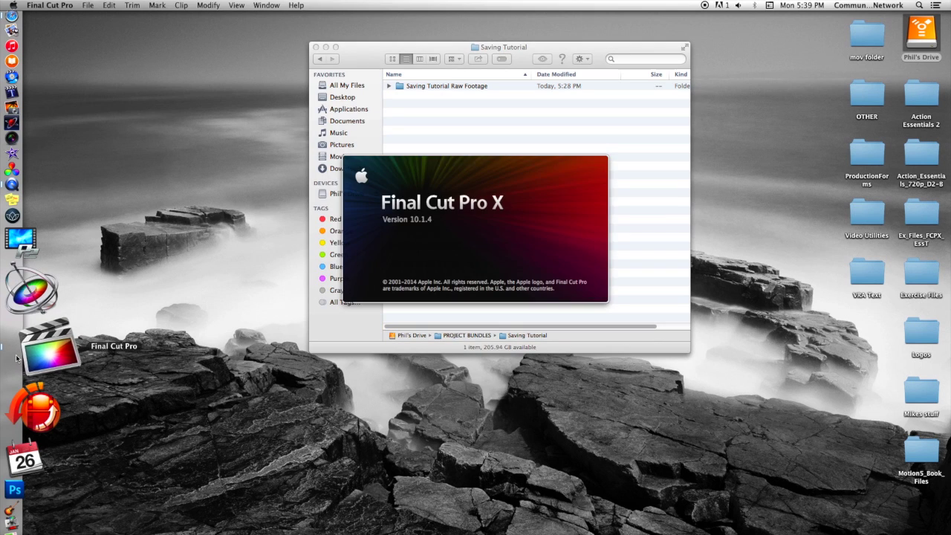
Switch to Final Cut Pro and save a new library named Saving Tutorial in the Saving Tutorial folder
click(401, 248)
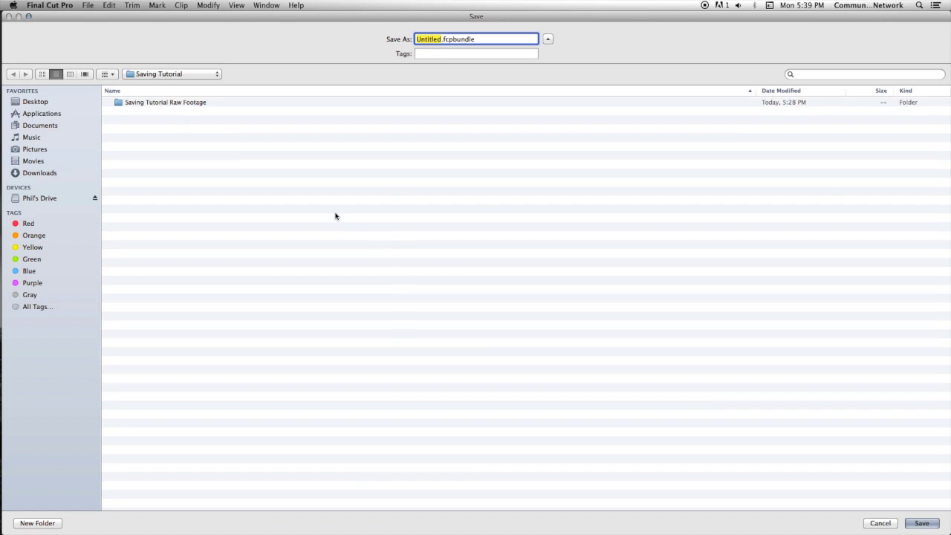
text(Saving Tutorial)
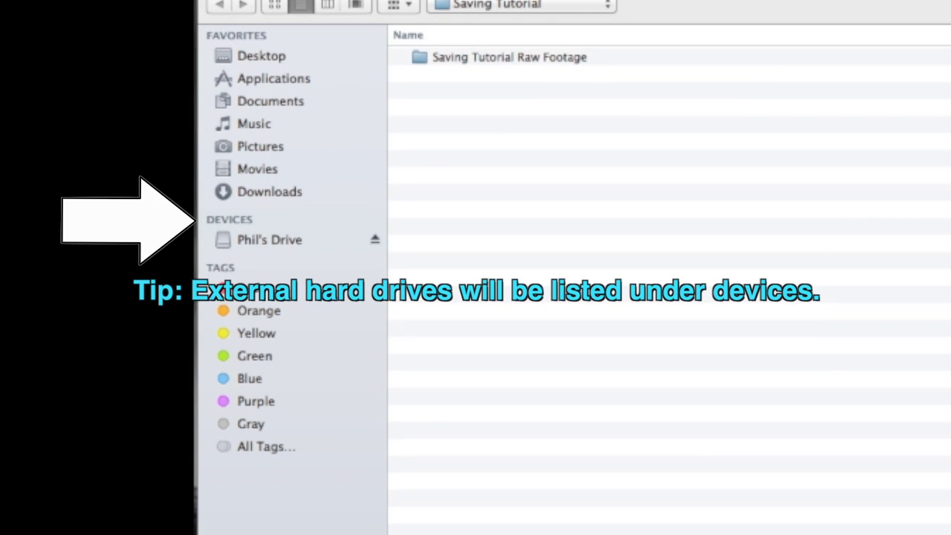
key(Return)
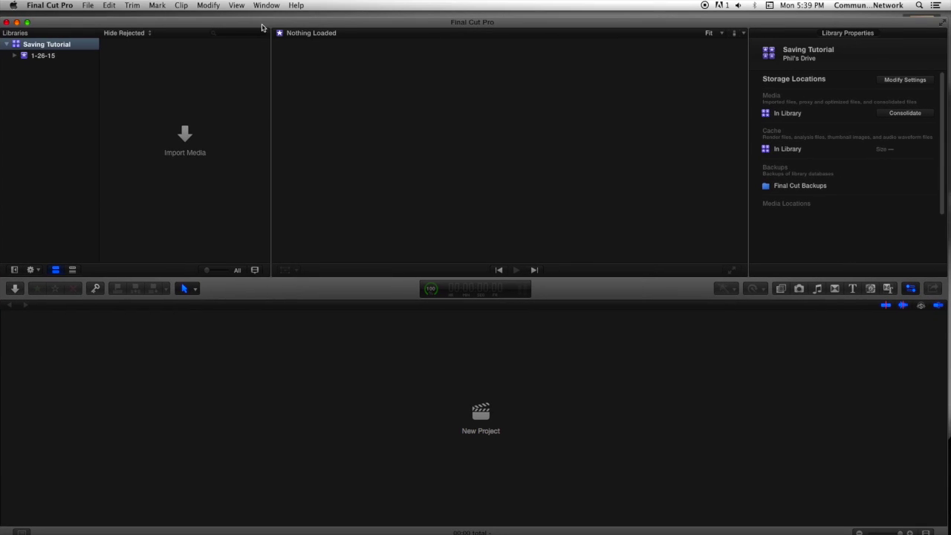
Create a project named Saving Tutorial Widescreen in event 1-26-15 with the 720p HD format at 1280x720
click(91, 6)
mouse_move(99, 17)
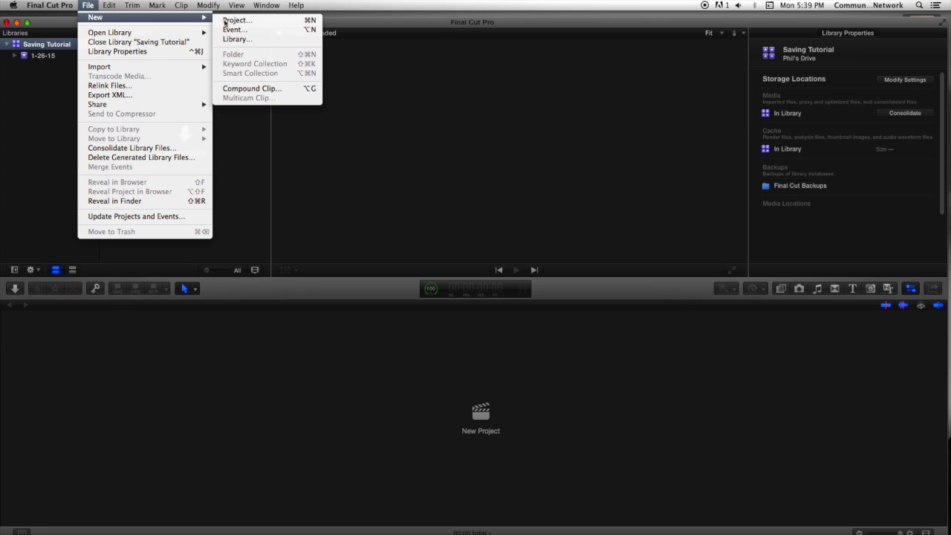
click(243, 21)
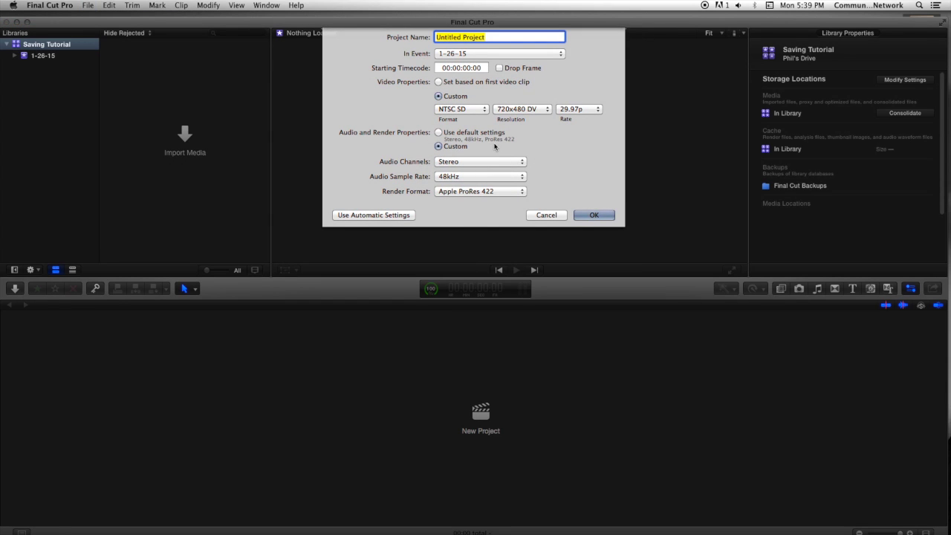
click(486, 110)
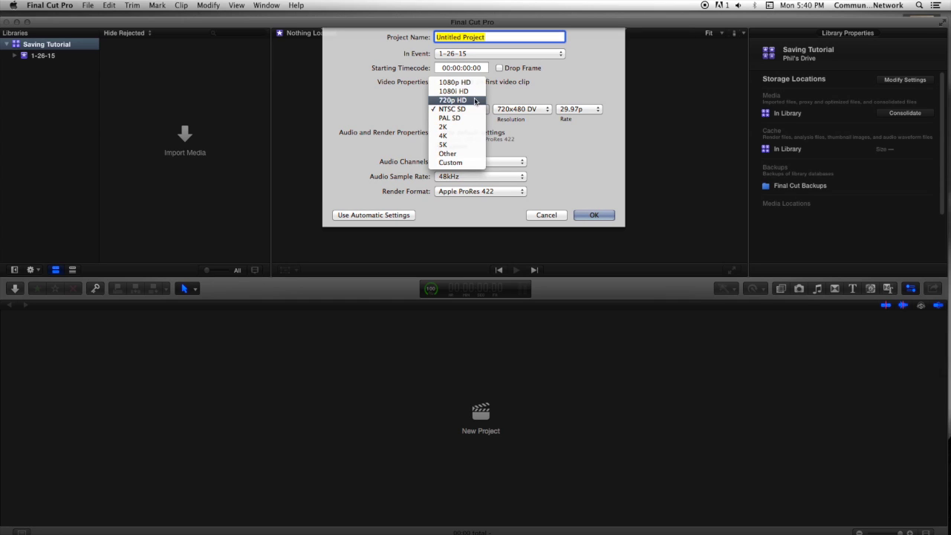
click(476, 100)
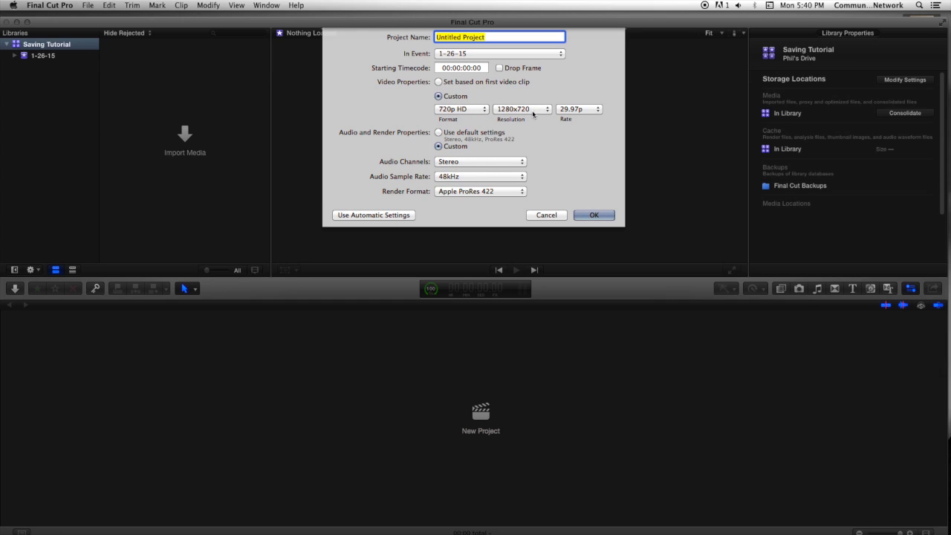
text(Saving Tutorial Widescreen)
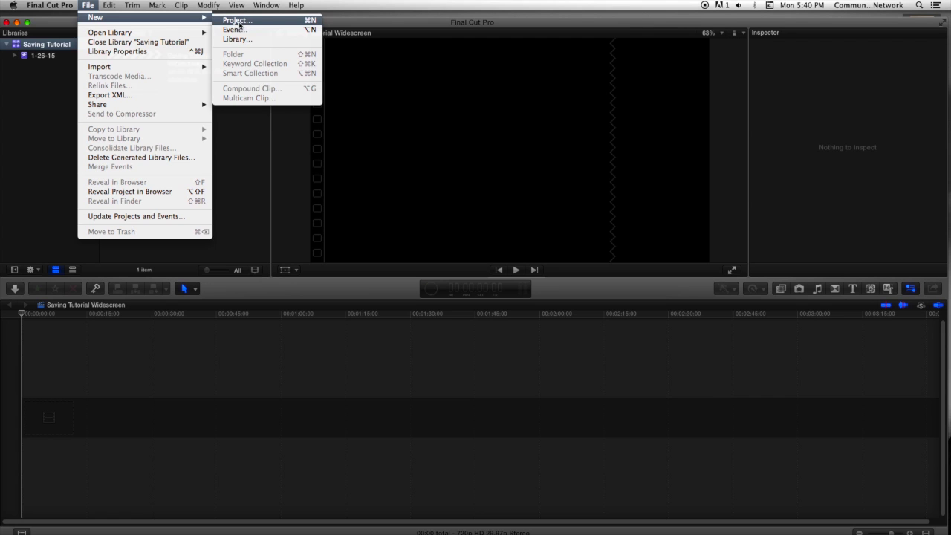
Create a second project named Saving Tutorial in event 1-26-15 with the NTSC SD format at 720x480 DV
click(237, 20)
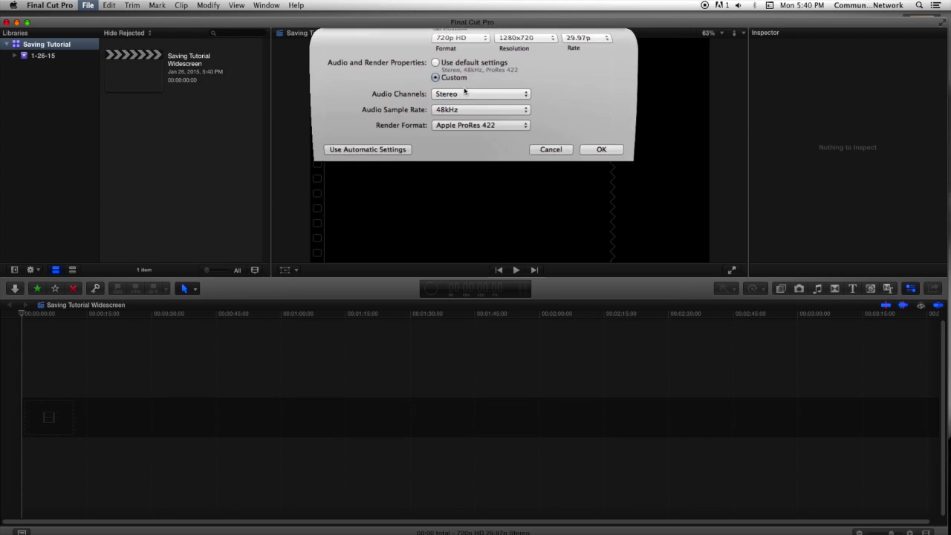
text(Saving Tutorial)
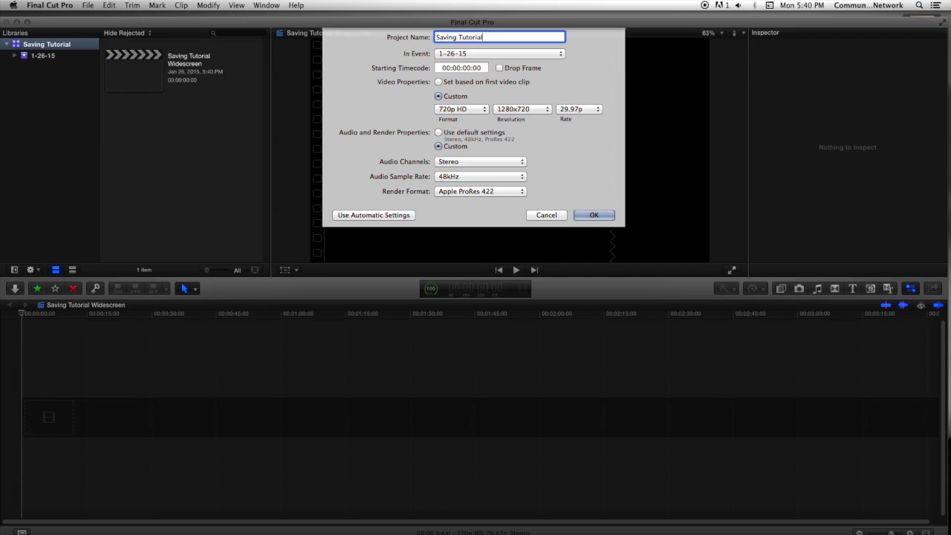
click(483, 111)
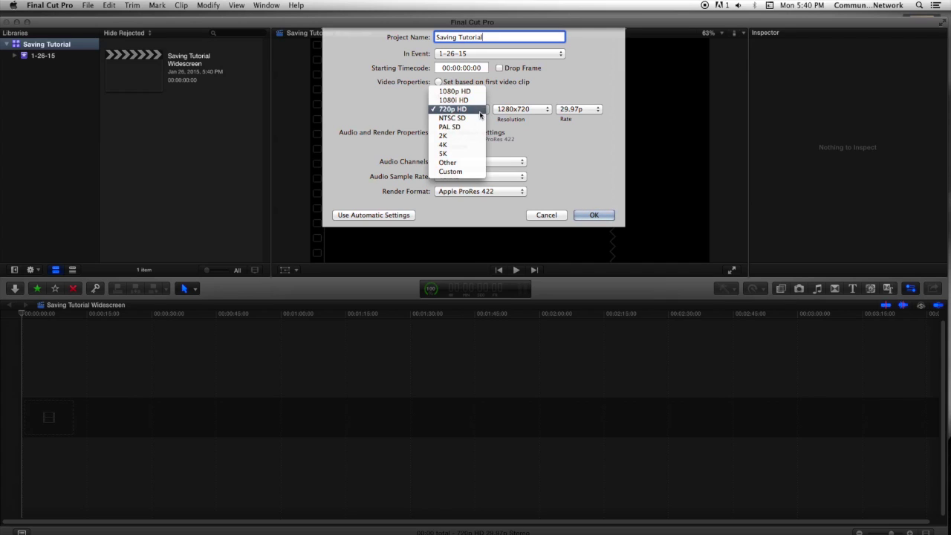
click(471, 119)
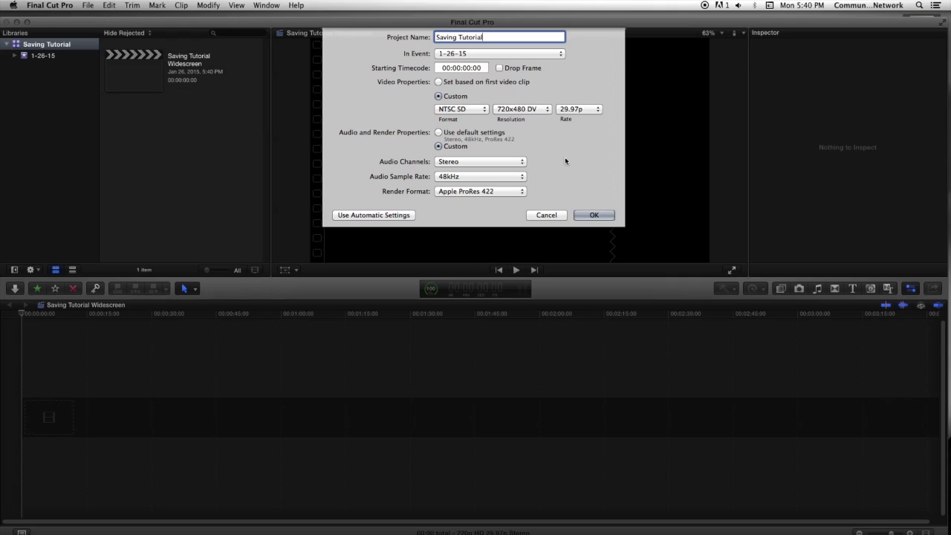
click(594, 216)
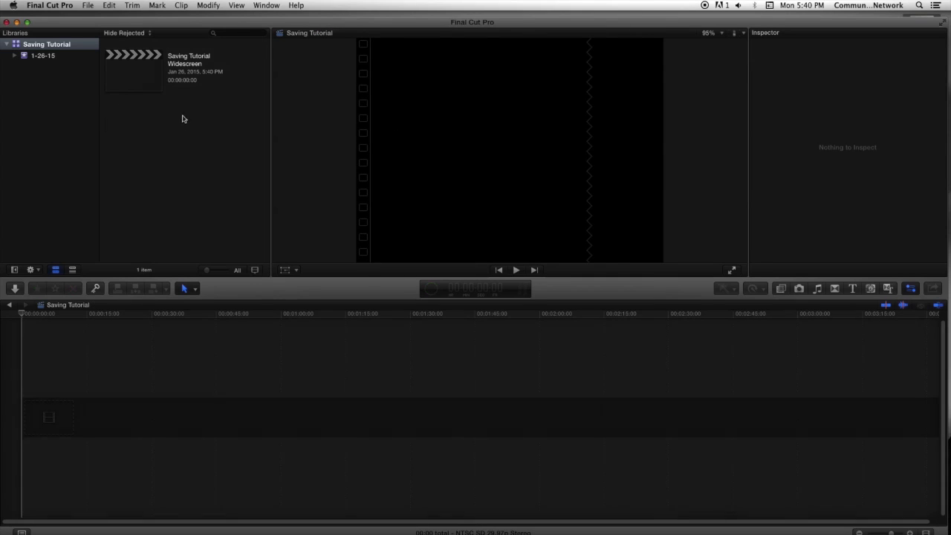
Select the Saving Tutorial Widescreen project, start a media import and browse to the Saving Tutorial Raw Footage folder on the external drive
click(153, 78)
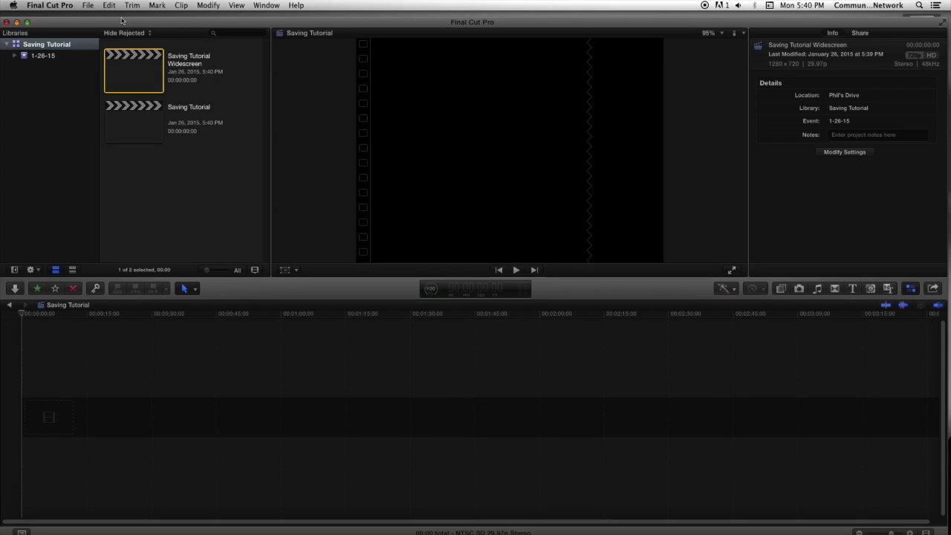
click(89, 6)
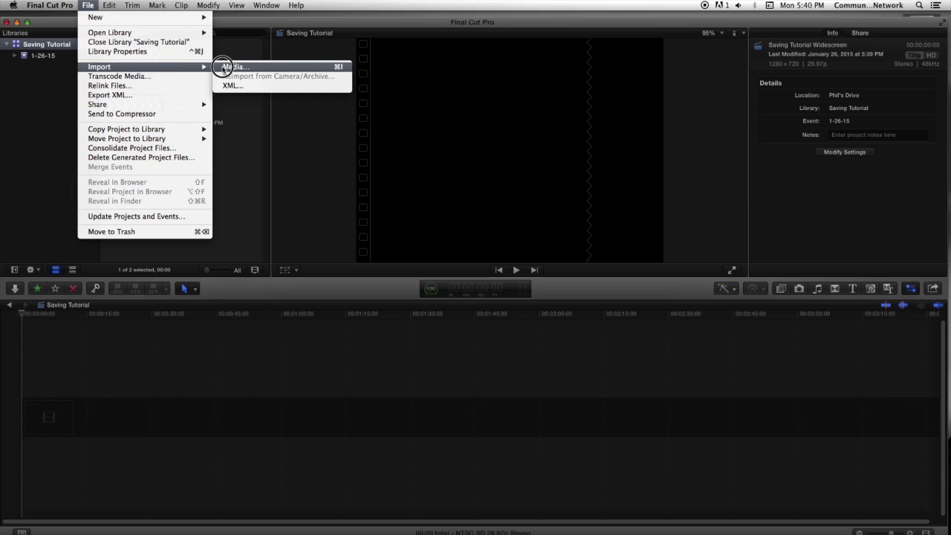
click(270, 92)
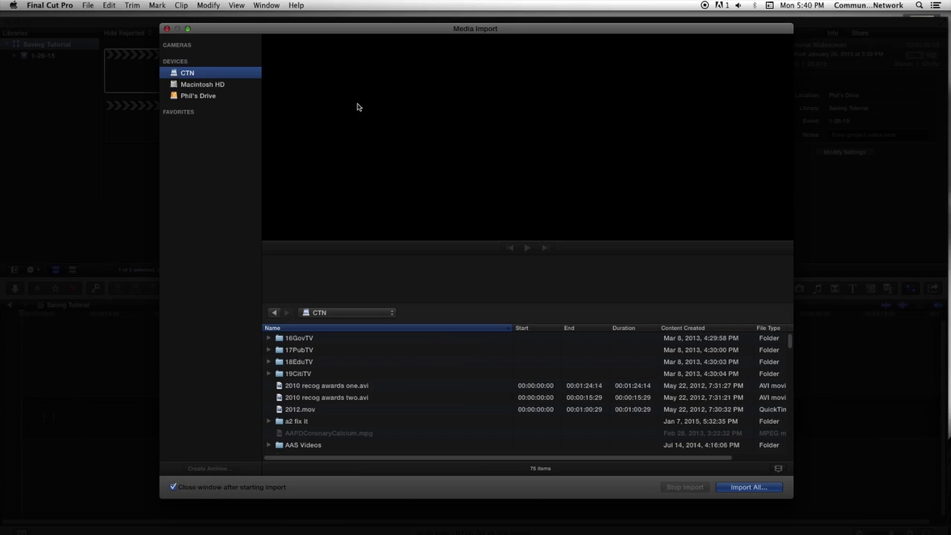
click(202, 98)
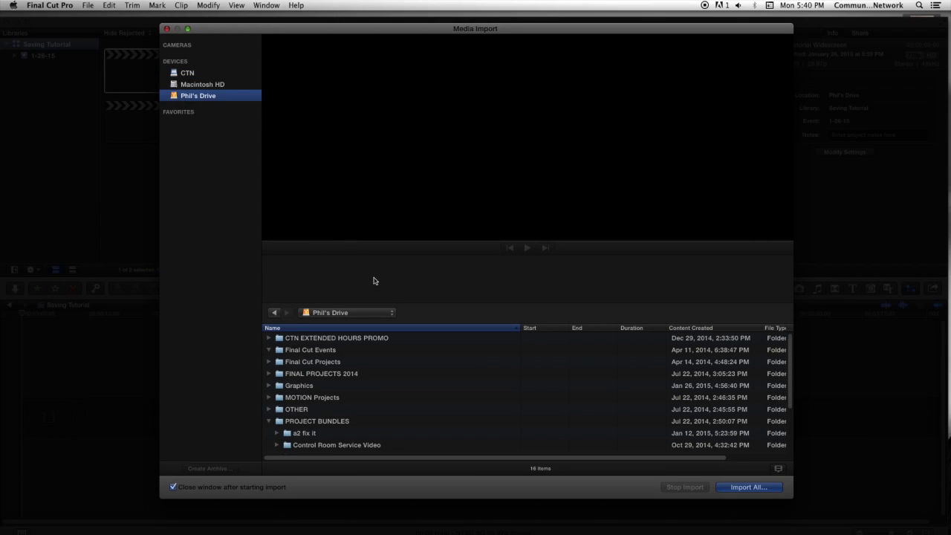
click(297, 422)
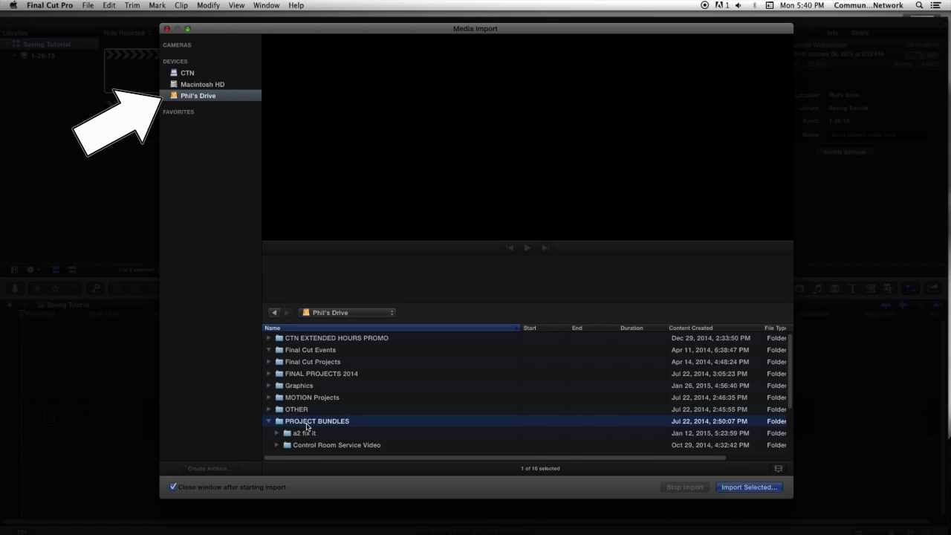
scroll(306, 427, down, 3)
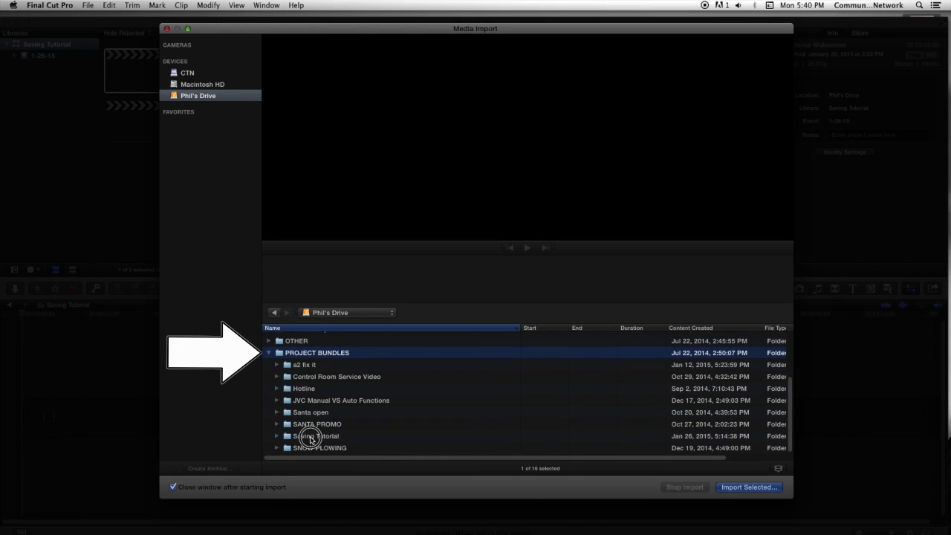
double_click(311, 437)
double_click(311, 340)
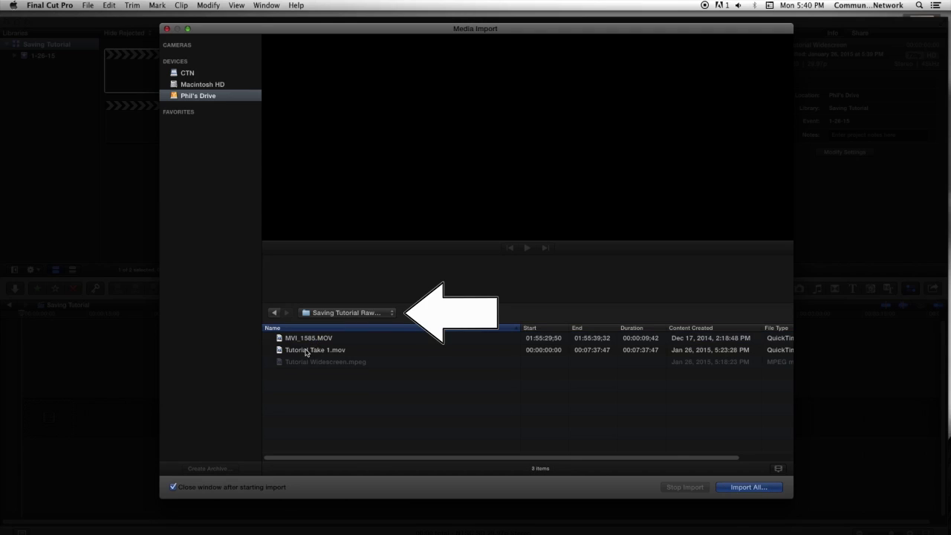
Import MVI_1585.MOV into the existing event 1-26-15, leaving files in place and creating proxy media
click(308, 339)
click(733, 487)
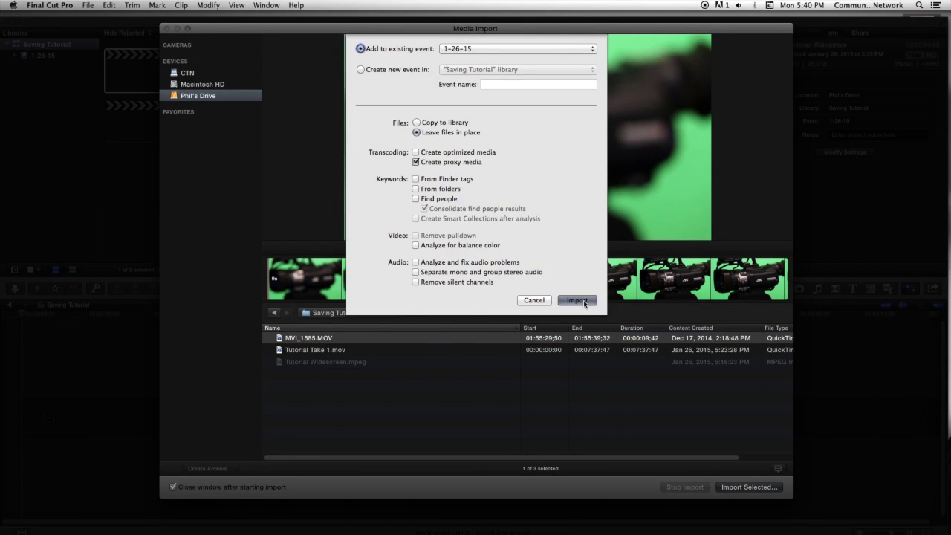
click(576, 300)
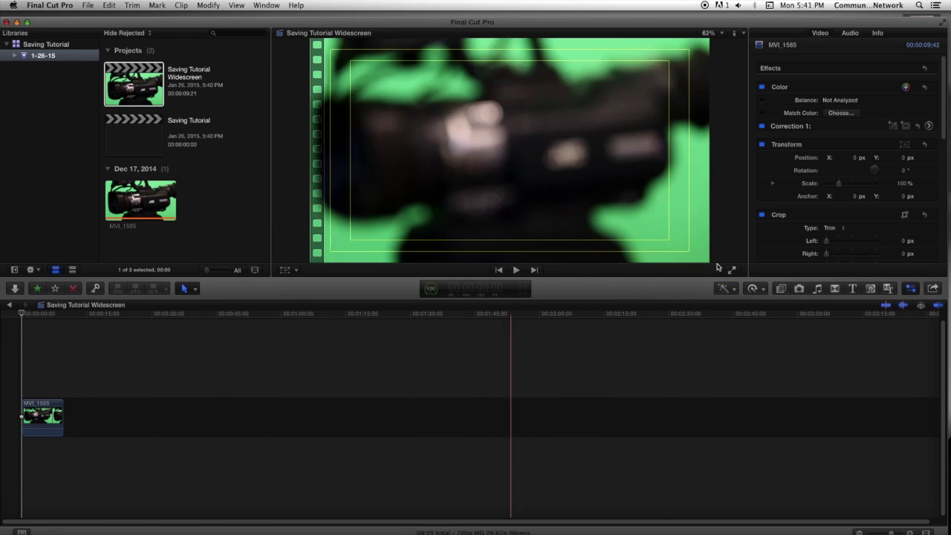
Share the Saving Tutorial Widescreen project as a Master File
click(934, 289)
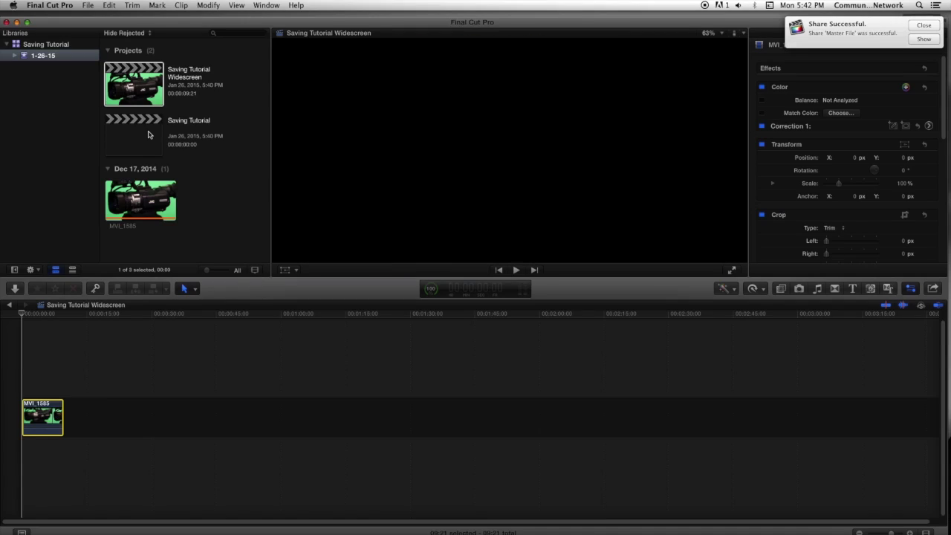
Paste the MVI_1585 clip into the Saving Tutorial project's timeline and delete the empty gap before it
double_click(134, 135)
key(super+v)
click(63, 407)
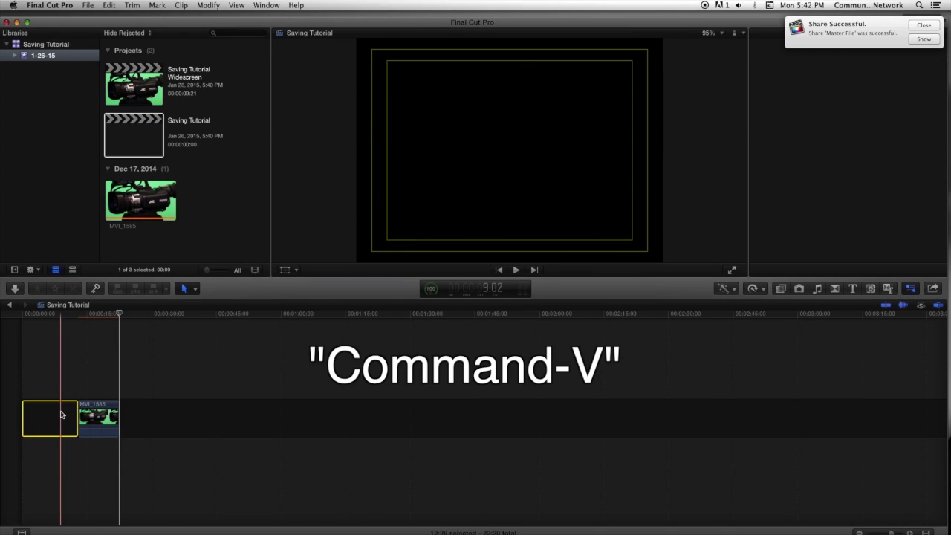
key(Delete)
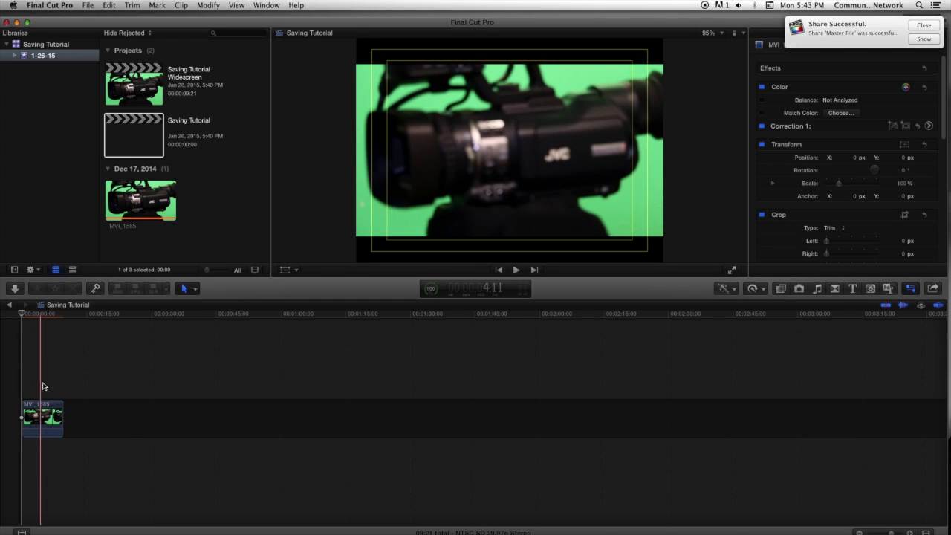
Share the Saving Tutorial project with the CTN Channel 17 preset and review its export settings and info
click(934, 289)
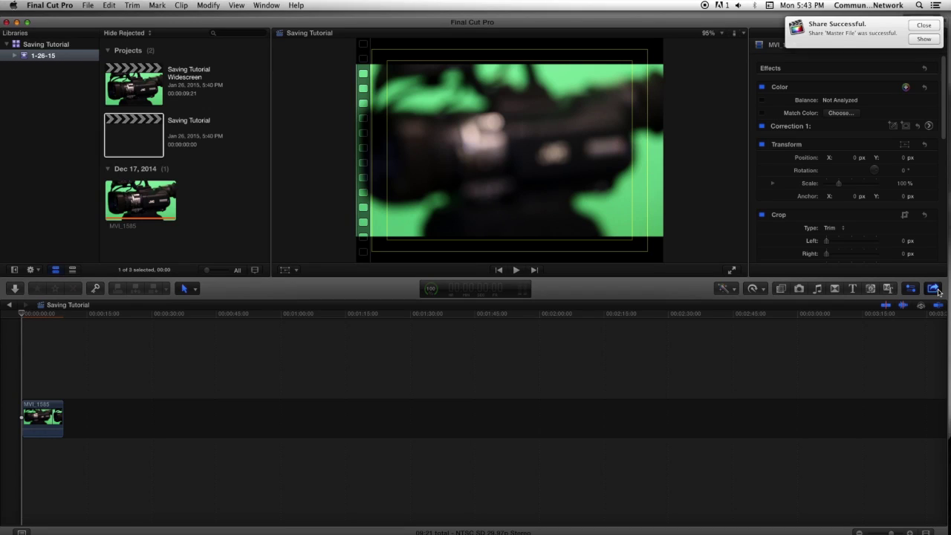
click(934, 289)
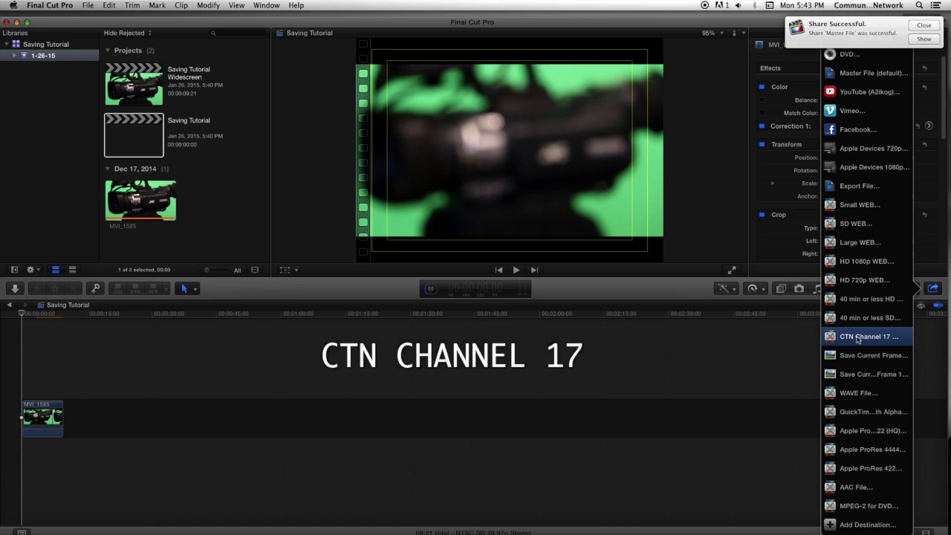
click(851, 337)
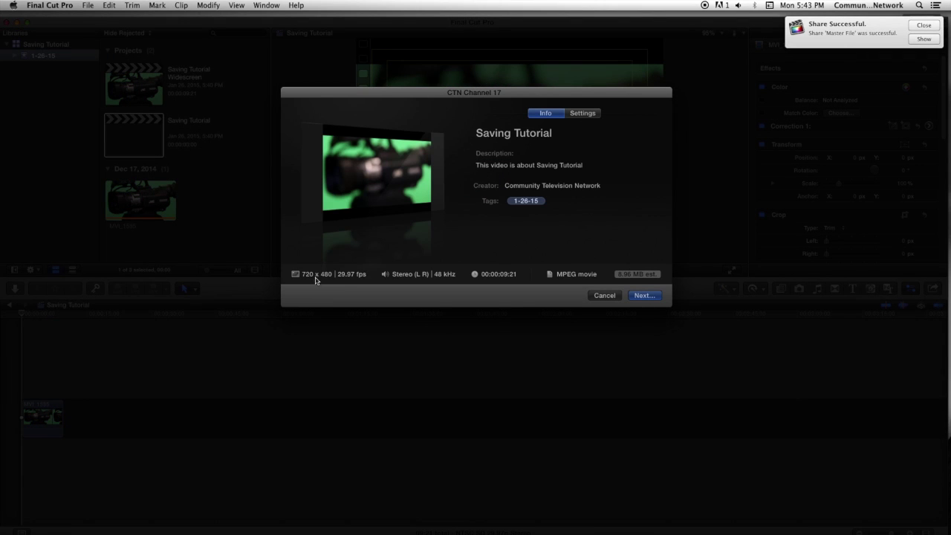
click(584, 114)
click(544, 114)
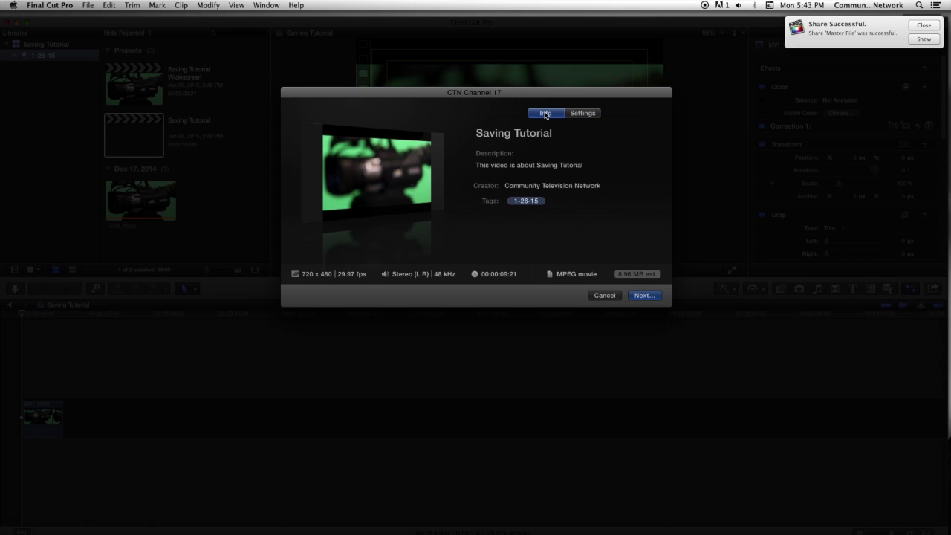
Save the CTN Channel 17 export as SavingTutorial, without a space, in the Saving Tutorial folder
click(643, 297)
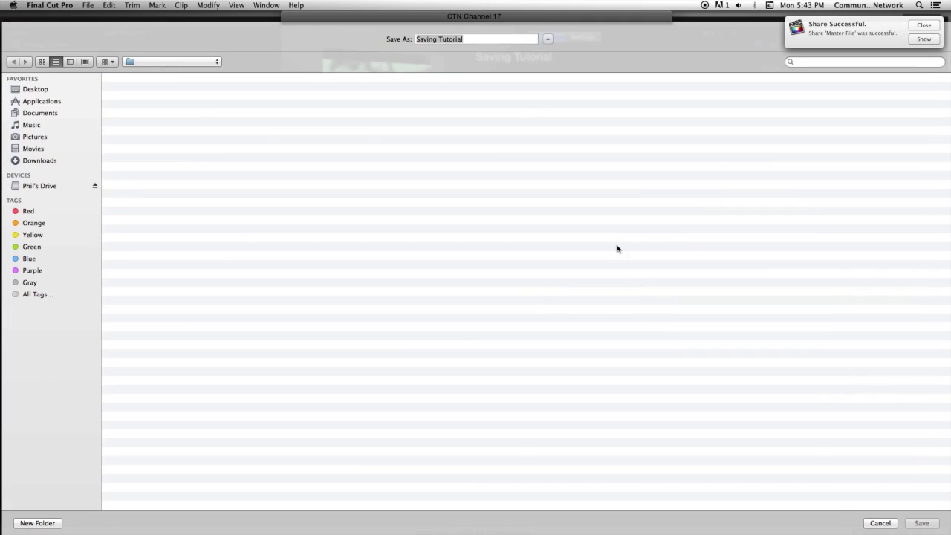
click(462, 39)
key(alt+Left)
key(BackSpace)
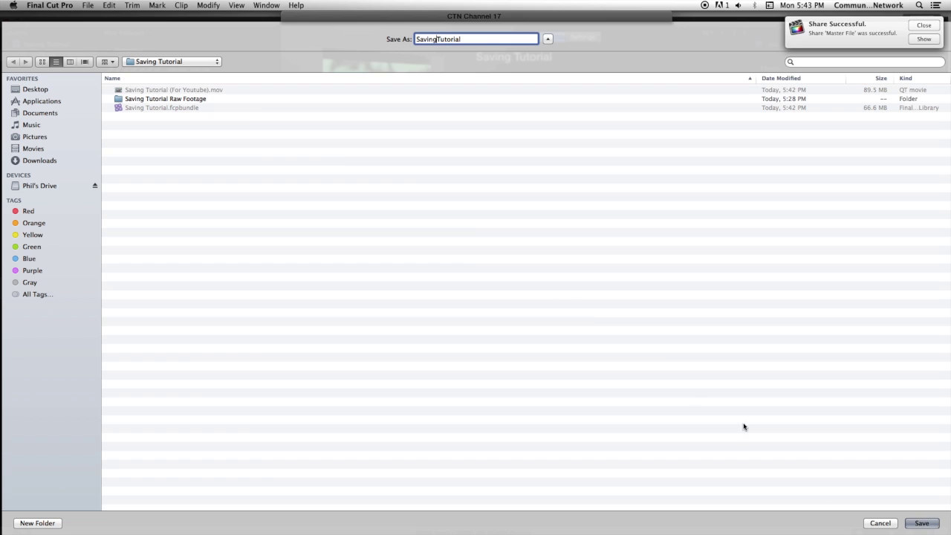
click(920, 524)
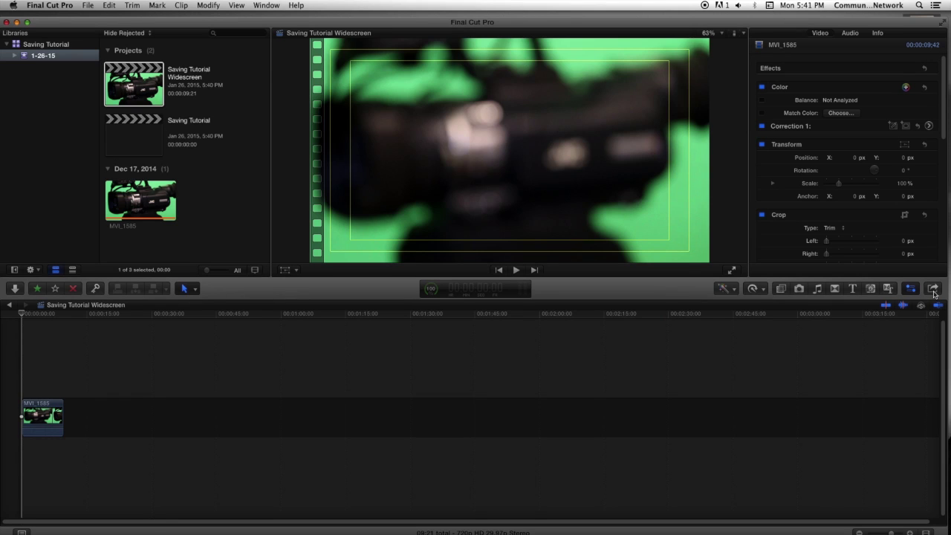
Start a Master File share of the Saving Tutorial Widescreen project
click(933, 289)
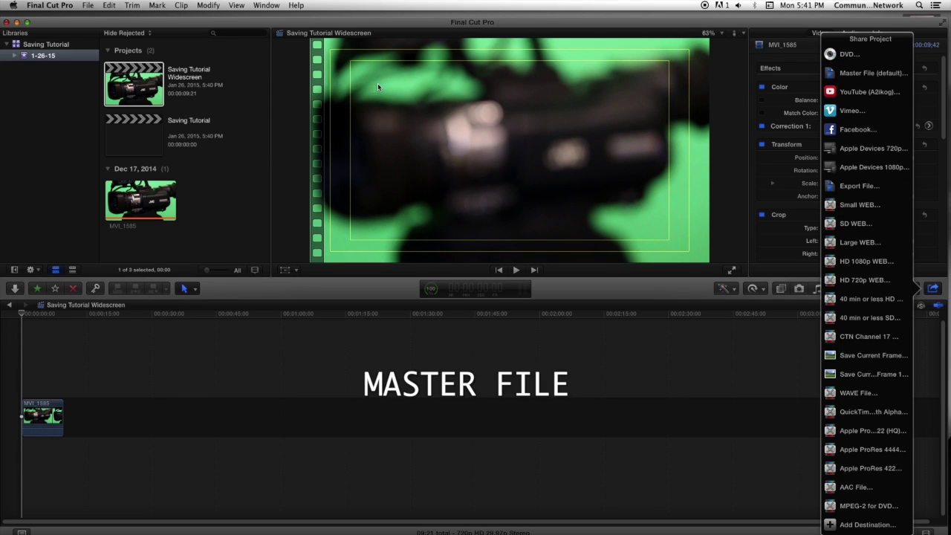
click(862, 77)
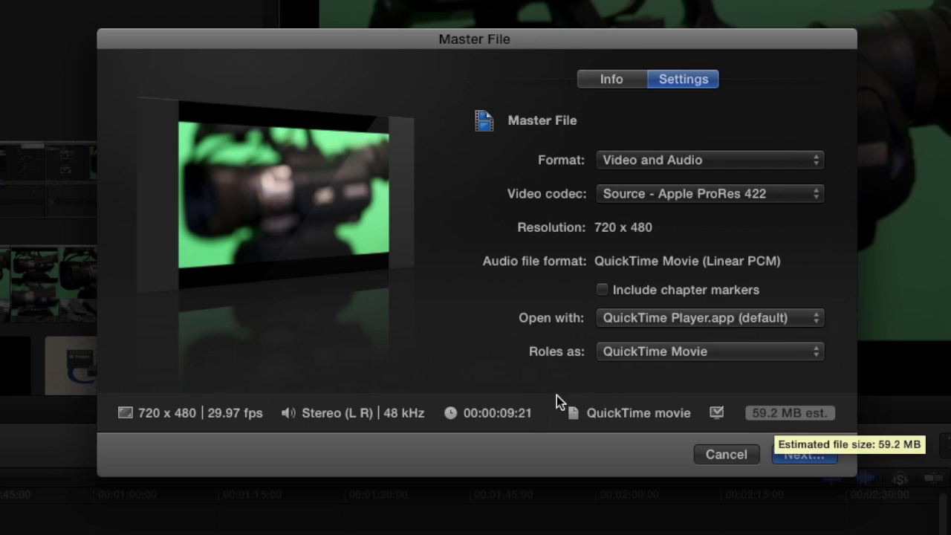
Set the Master File video codec to H.264 and check the estimated file size
click(681, 199)
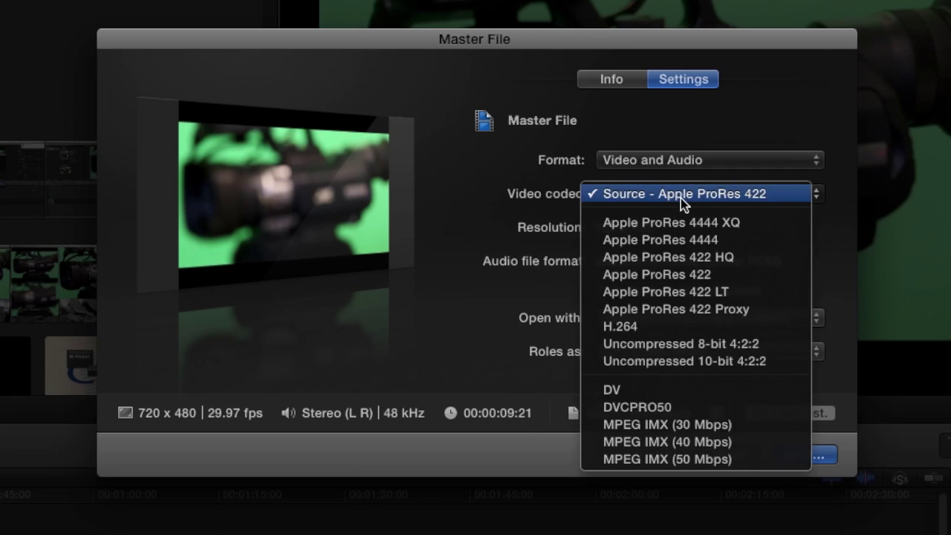
click(637, 331)
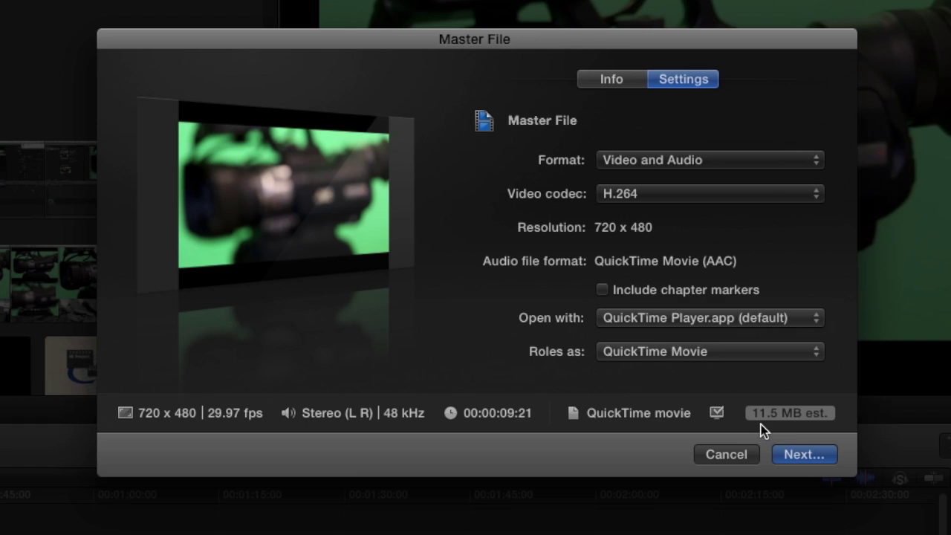
mouse_move(765, 410)
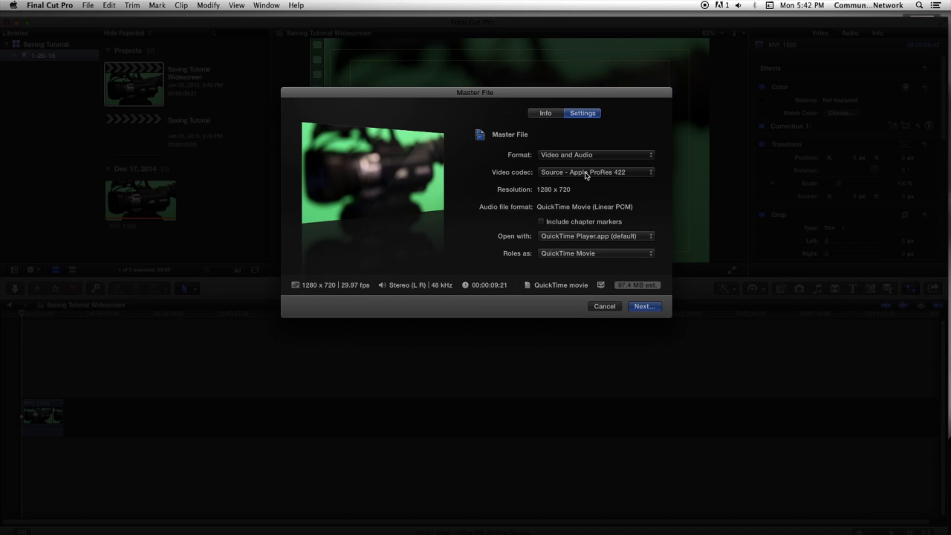
Save the widescreen Master File export as "Saving Tutorial (For Youtube)" in the Saving Tutorial folder
click(642, 307)
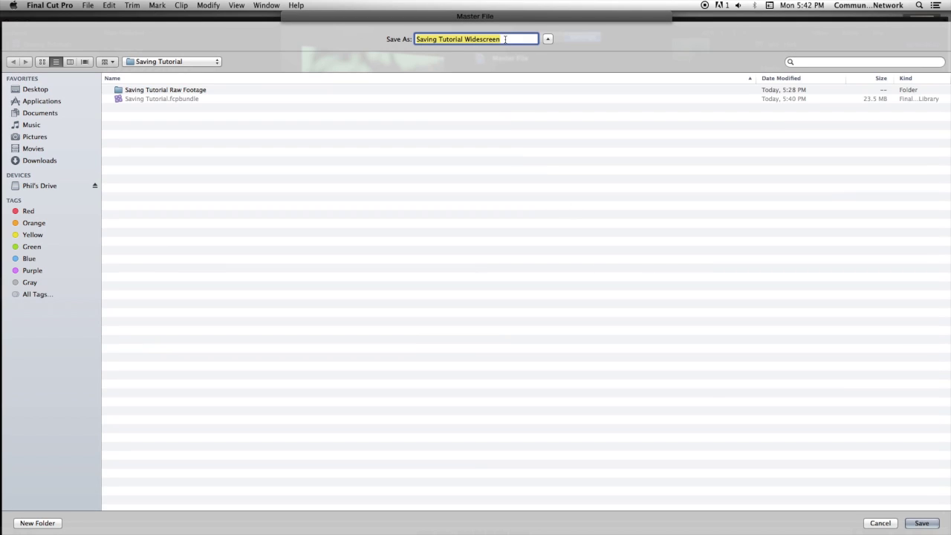
click(506, 39)
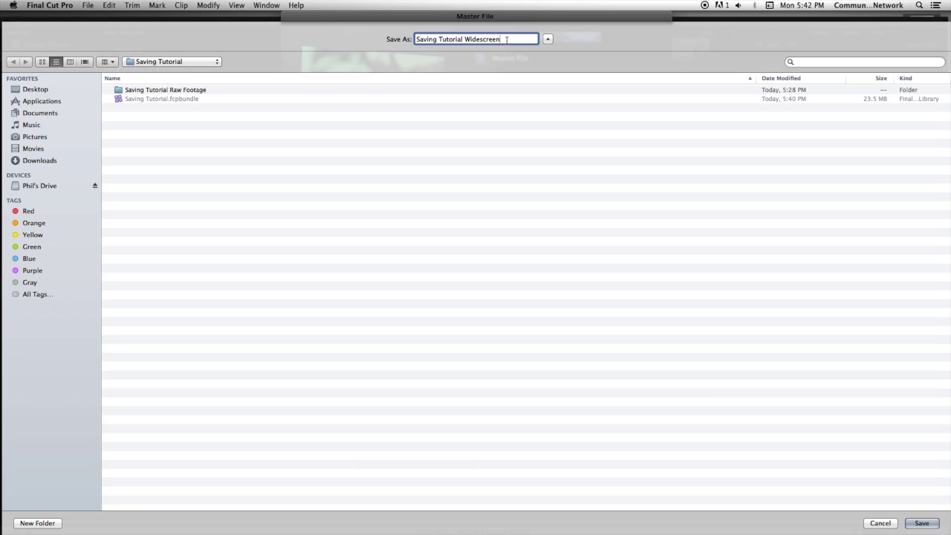
key(BackSpace)
key(BackSpace)
key(BackSpace)
key(BackSpace)
key(BackSpace)
key(BackSpace)
key(BackSpace)
key(BackSpace)
key(BackSpace)
key(BackSpace)
text((For Youtube))
click(921, 523)
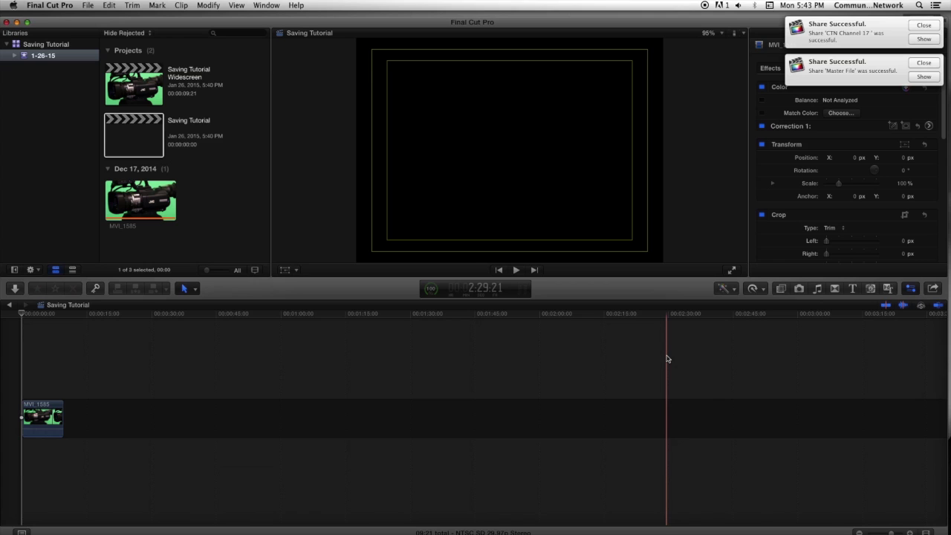
Show the exported Master File in Finder, dismiss the CTN Channel 17 notification, and locate both exported files in the Saving Tutorial folder
click(924, 76)
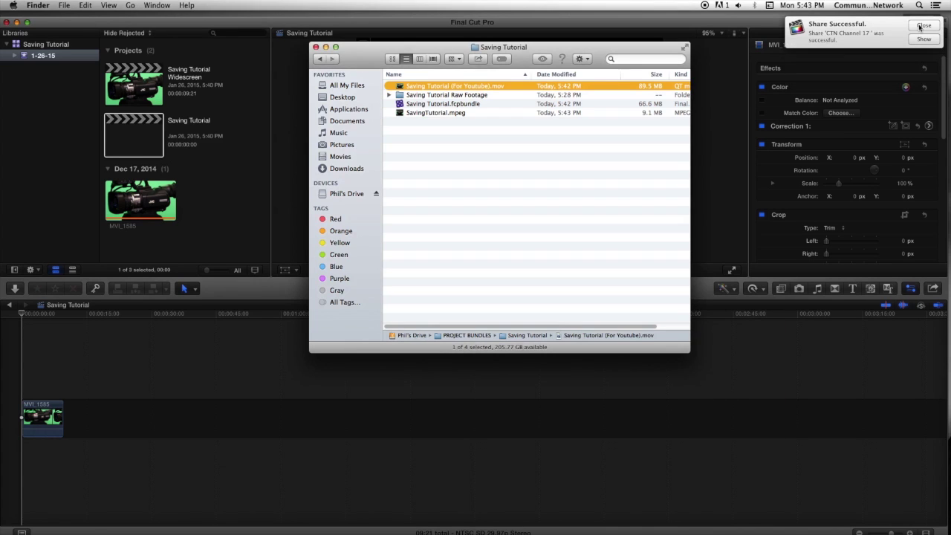
click(921, 26)
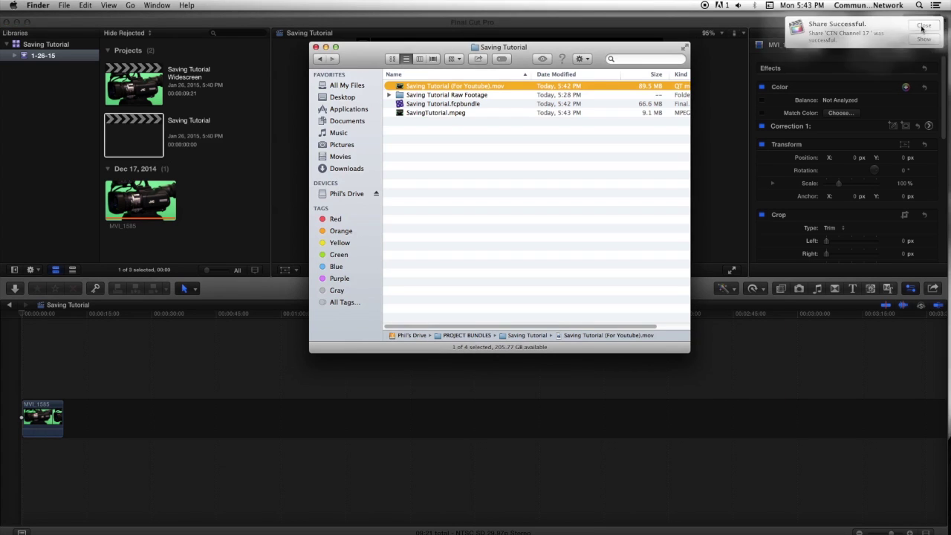
click(419, 113)
click(428, 87)
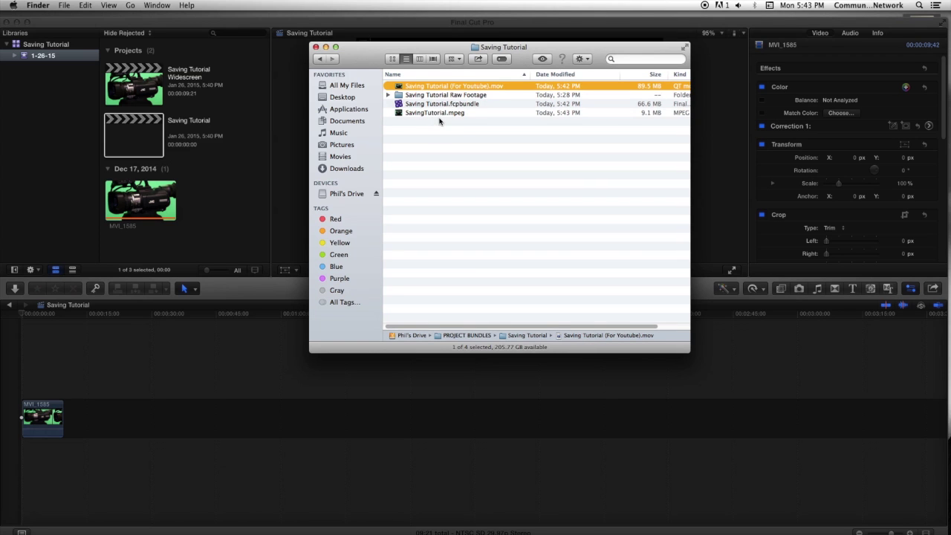
click(442, 112)
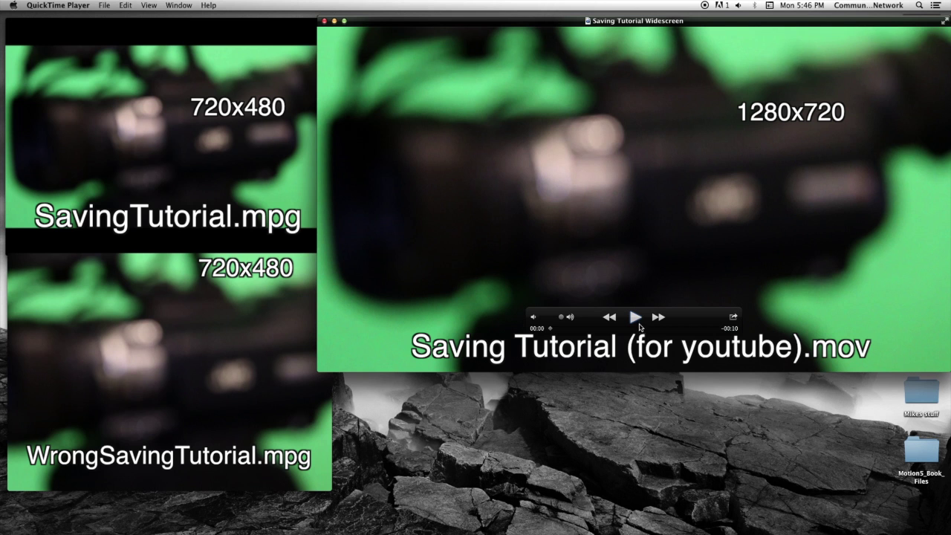
In QuickTime Player, play and pause the large Saving Tutorial Widescreen movie, then bring the two smaller video windows forward to compare them
click(635, 317)
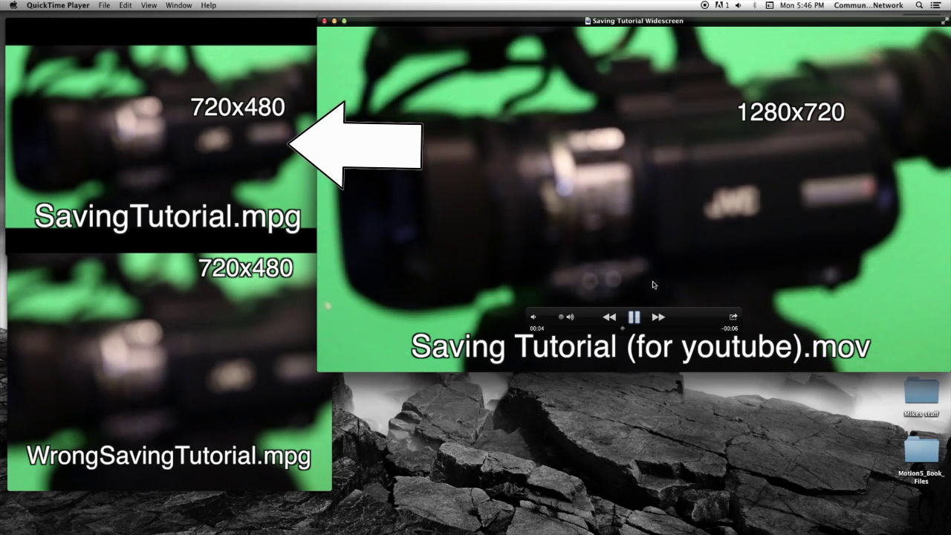
click(637, 324)
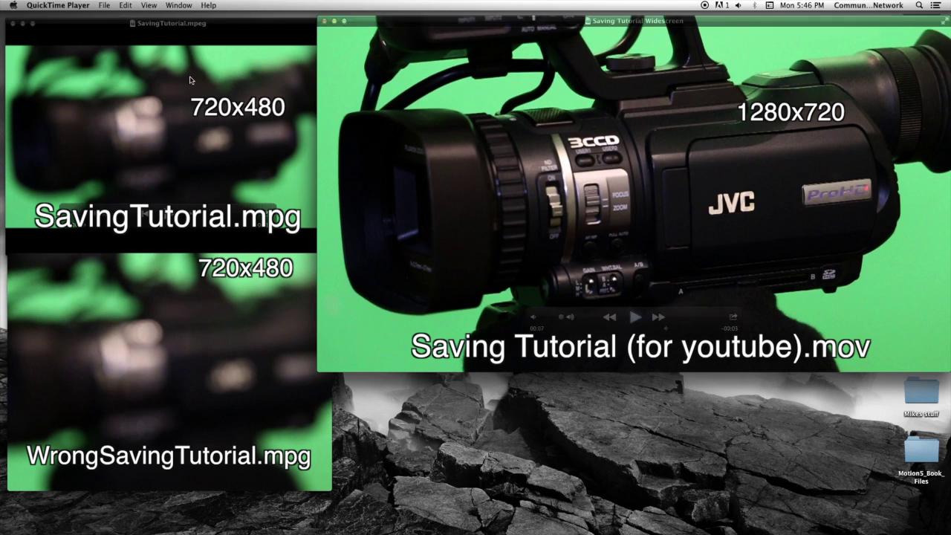
click(161, 27)
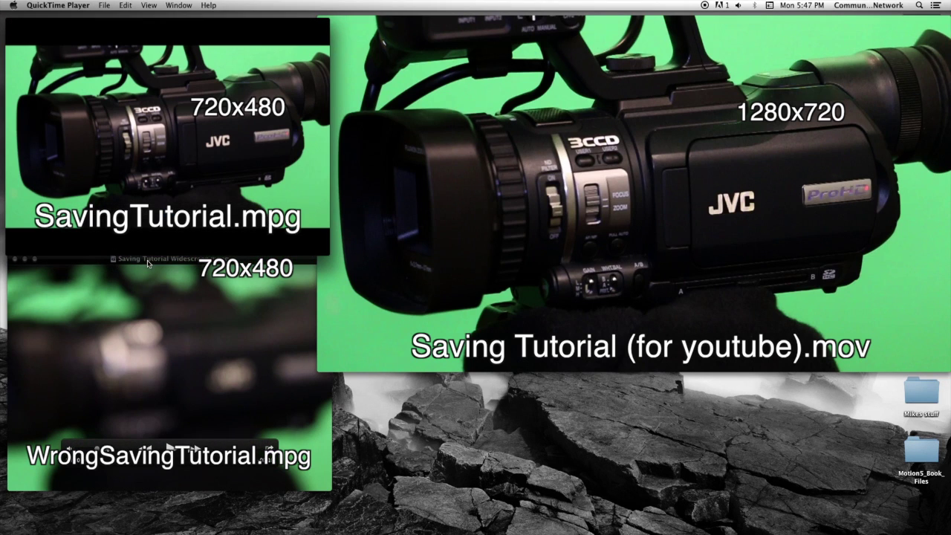
click(148, 262)
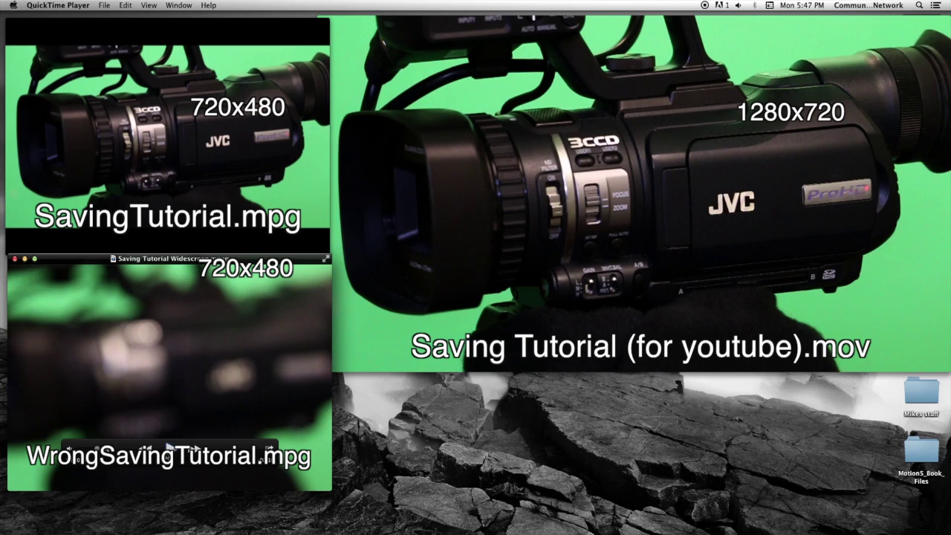